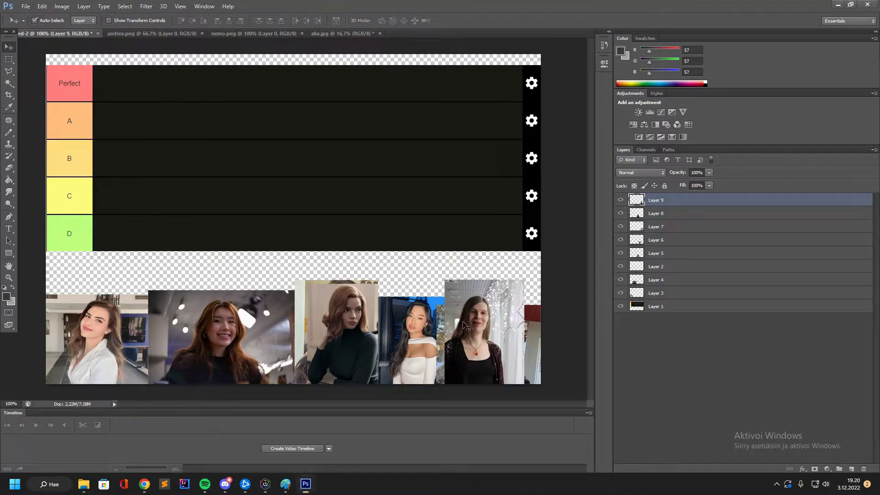
Scale the photo of the woman in the black top and necklace to about 49% width and 30% height and place it in tier D.
left_click_drag(492, 325, 322, 177)
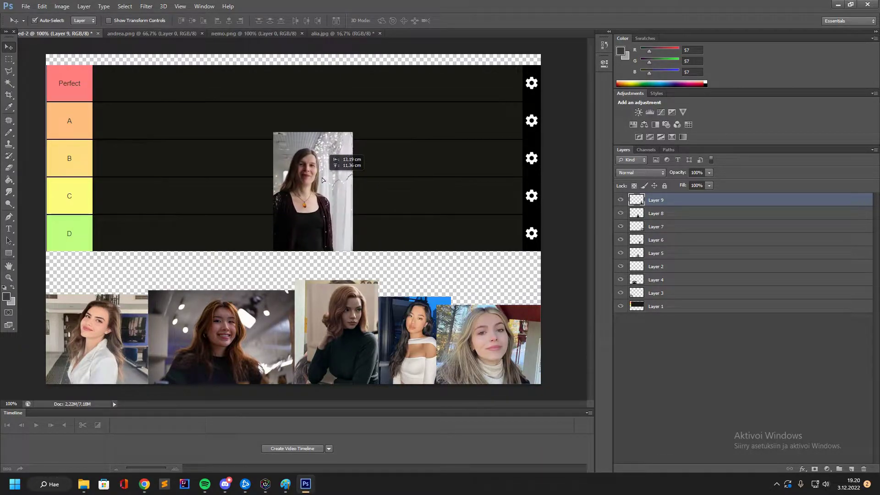
left_click(42, 6)
mouse_move(106, 185)
left_click(185, 196)
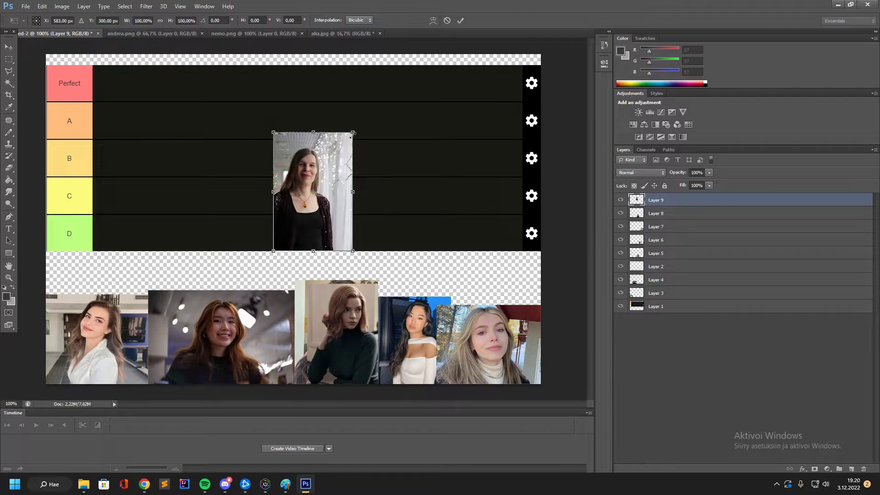
left_click_drag(353, 133, 129, 227)
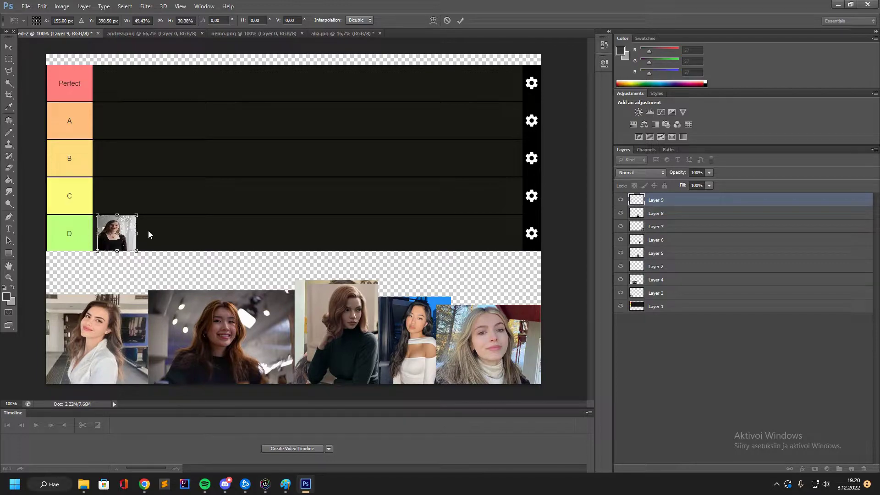
key("Return")
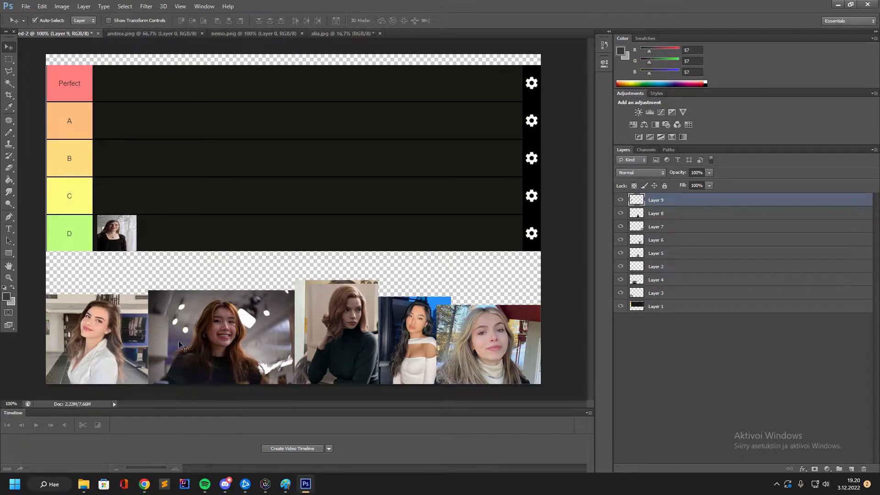
Move the turtleneck portrait aside to uncover the floral-top portrait beneath it, and move that portrait up onto the tier rows.
left_click_drag(330, 331, 414, 312)
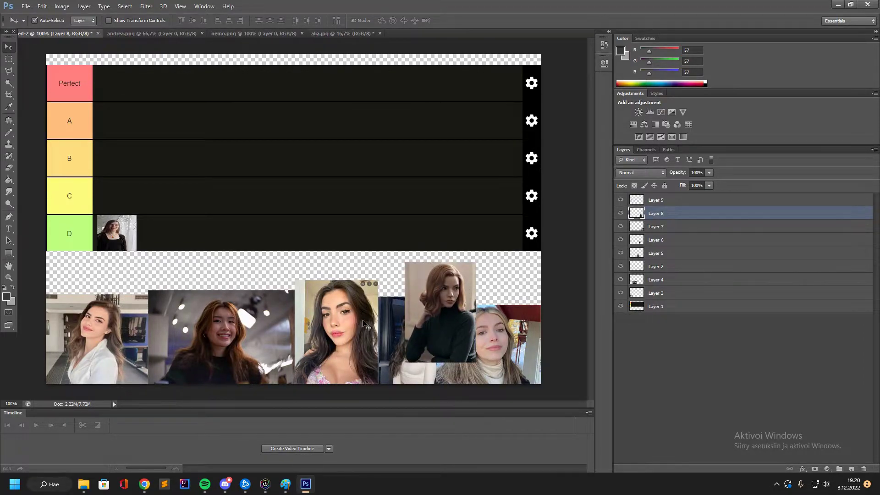
left_click_drag(355, 331, 320, 196)
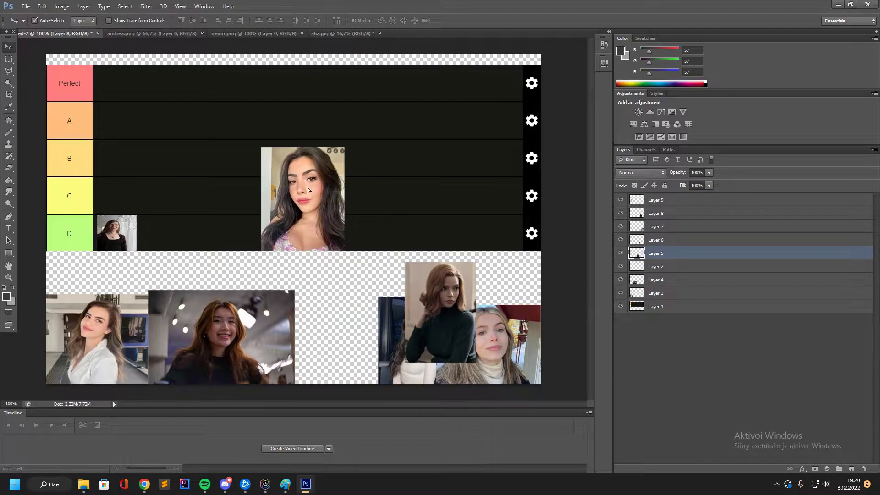
Enlarge the floral-top portrait so it covers most of the tier chart, and shift it slightly toward the tier labels.
left_click(42, 6)
mouse_move(55, 185)
left_click(174, 195)
left_click_drag(344, 147, 434, 65)
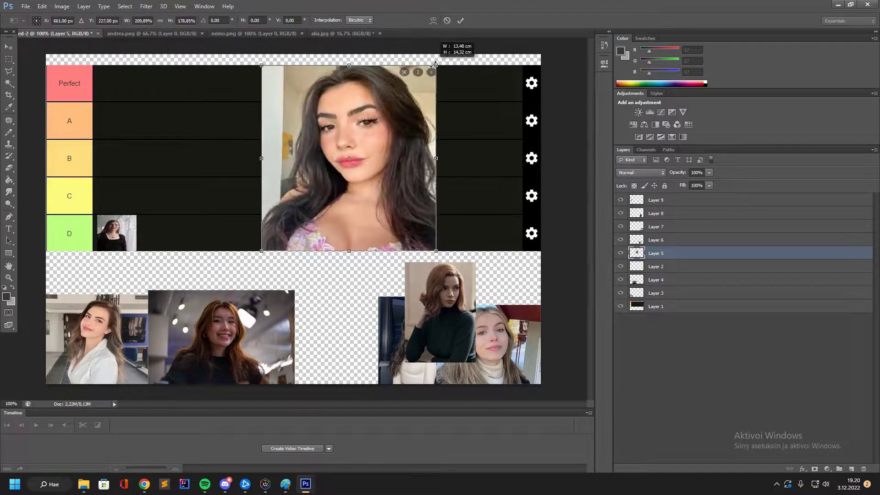
left_click_drag(373, 141, 286, 189)
left_click_drag(350, 298, 440, 373)
key("Return")
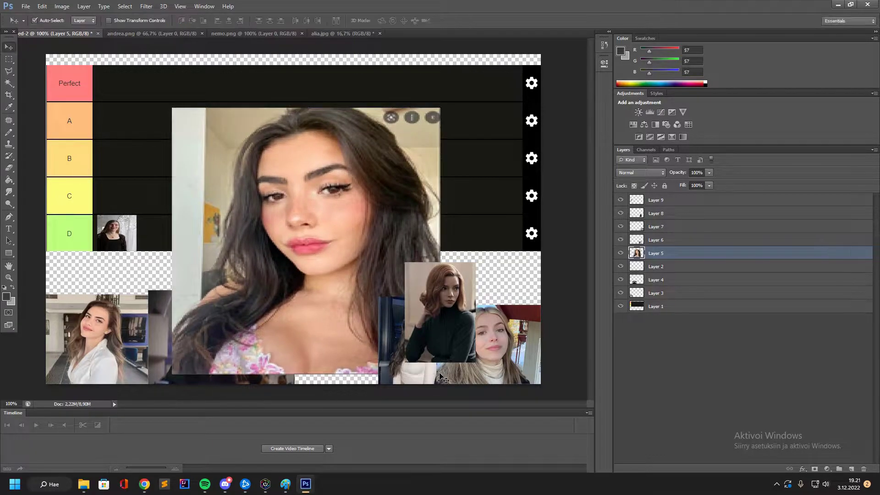
left_click_drag(348, 287, 303, 275)
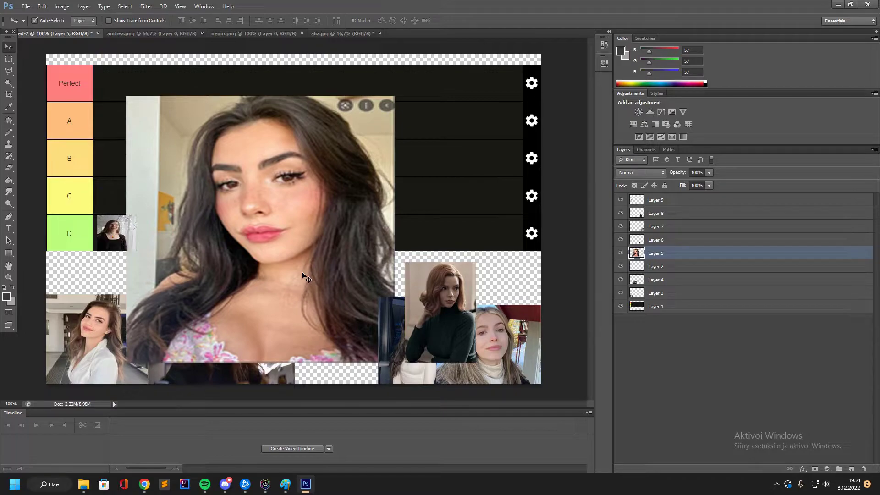
Scale the floral-top portrait down to thumbnail size in the Perfect tier, and move the turtleneck portrait back among the unranked photos.
left_click(42, 6)
mouse_move(92, 190)
left_click(177, 198)
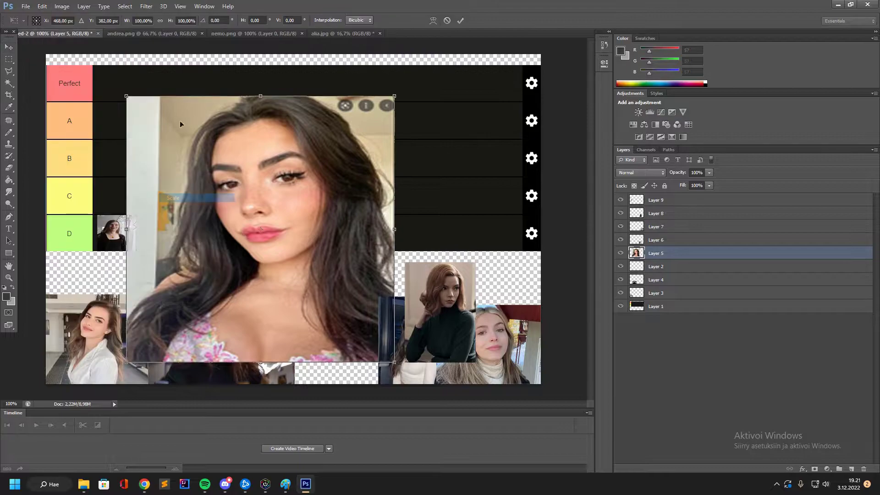
left_click_drag(126, 97, 329, 302)
left_click_drag(388, 303, 125, 81)
key("Return")
left_click_drag(446, 293, 348, 316)
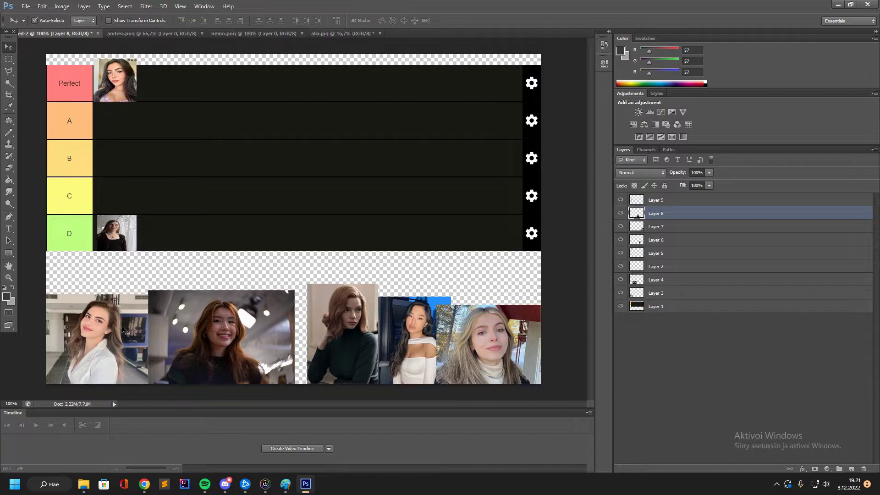
Scale the photo of the woman in the white blouse to about 42% width and 44% height and place it in tier B.
left_click(128, 360)
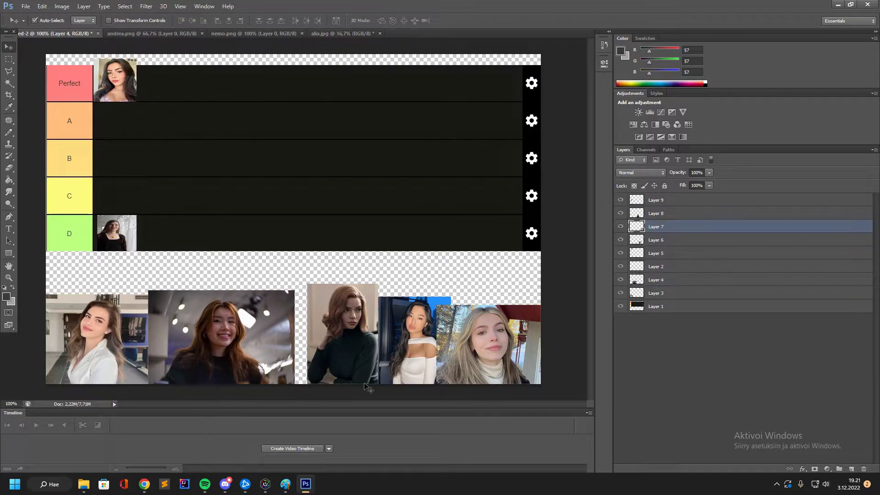
left_click_drag(87, 348, 216, 196)
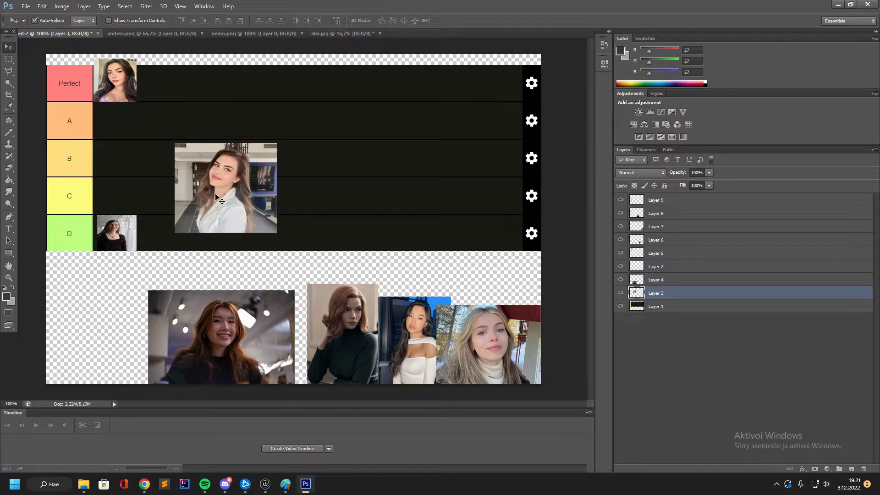
left_click(42, 6)
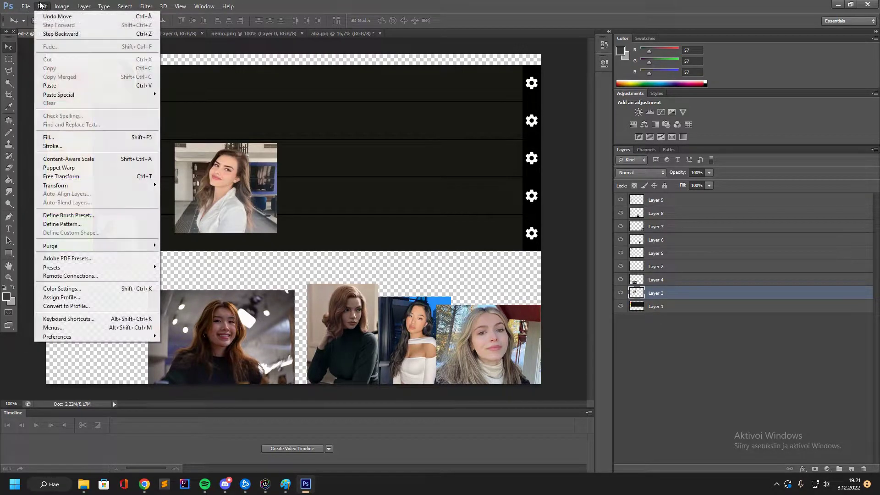
mouse_move(123, 186)
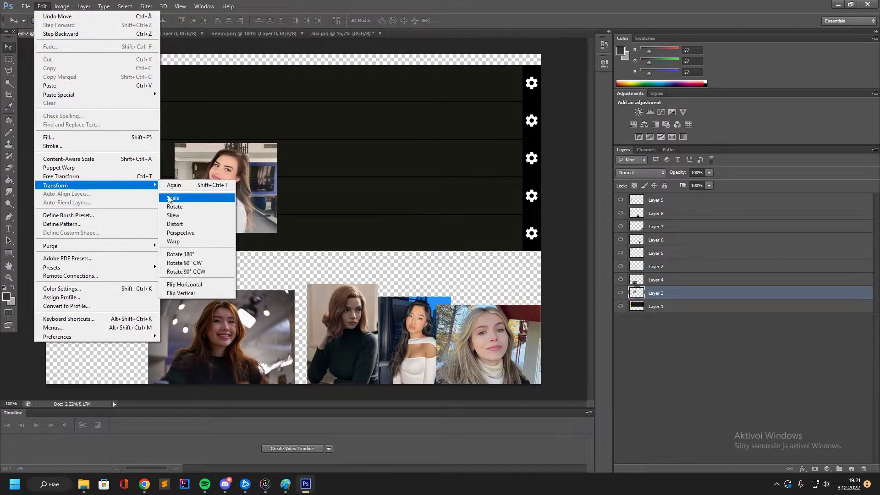
left_click(185, 198)
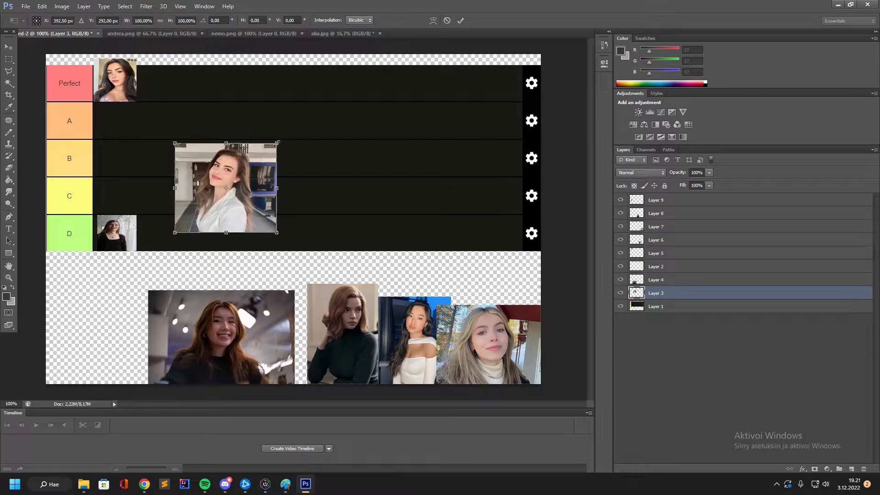
left_click_drag(277, 143, 141, 138)
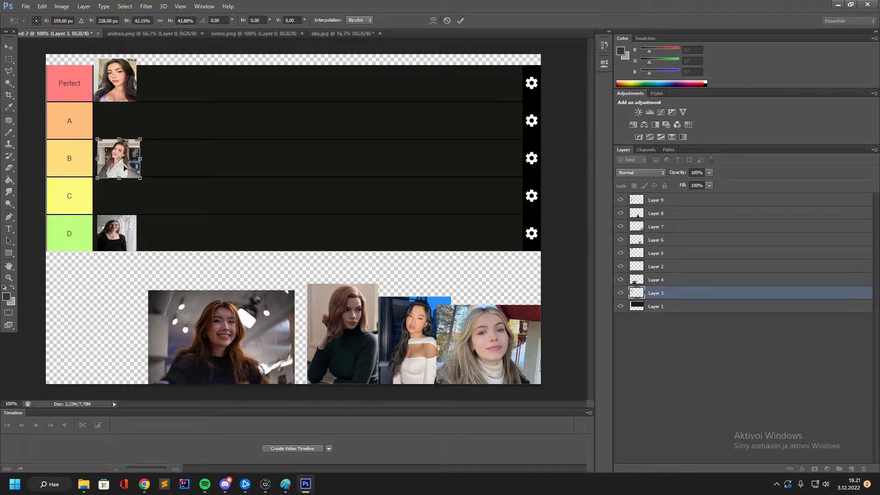
key("Return")
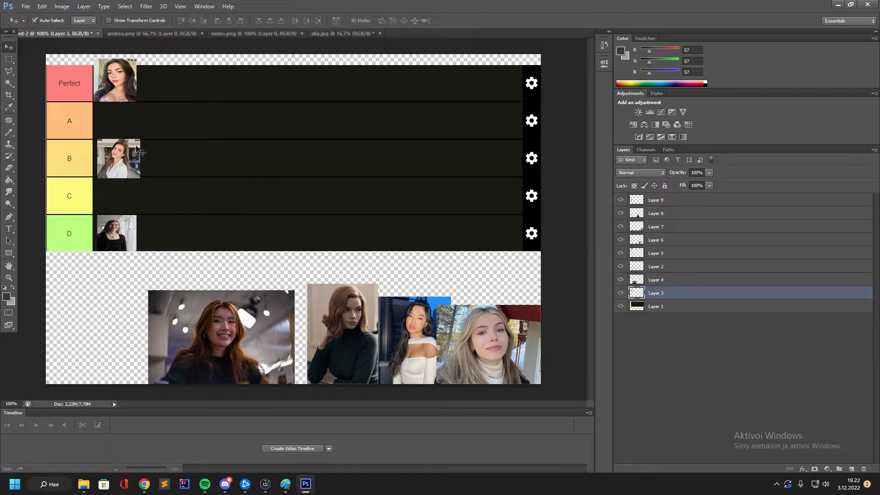
left_click(237, 338)
left_click(341, 337)
left_click(408, 337)
left_click(479, 331)
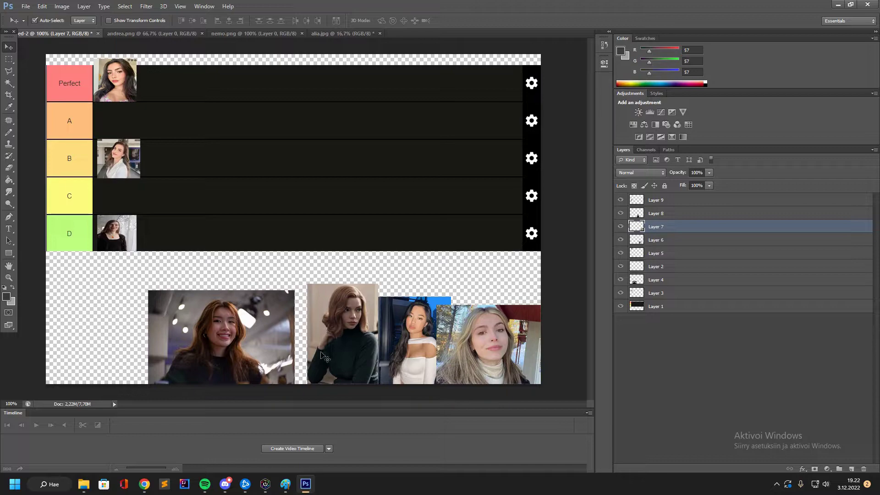
Move the photo of the smiling red-haired woman into tier A and scale it down to fit the row's height.
left_click_drag(235, 331, 306, 177)
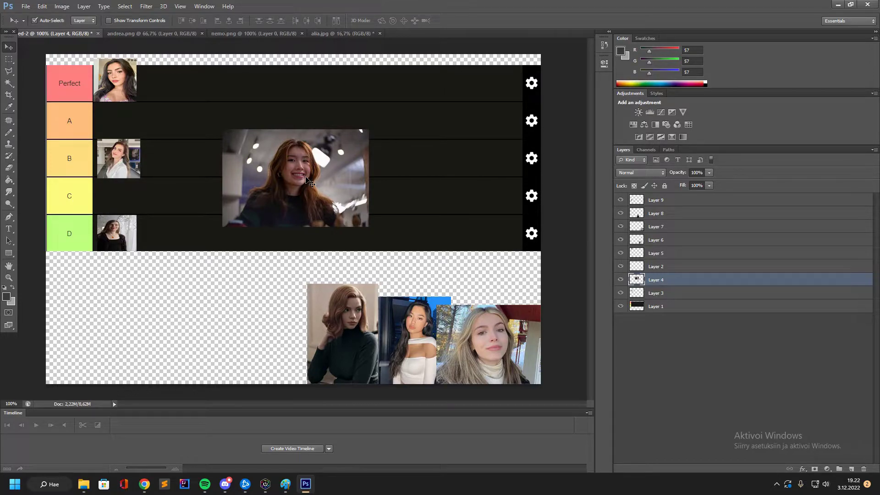
left_click(42, 6)
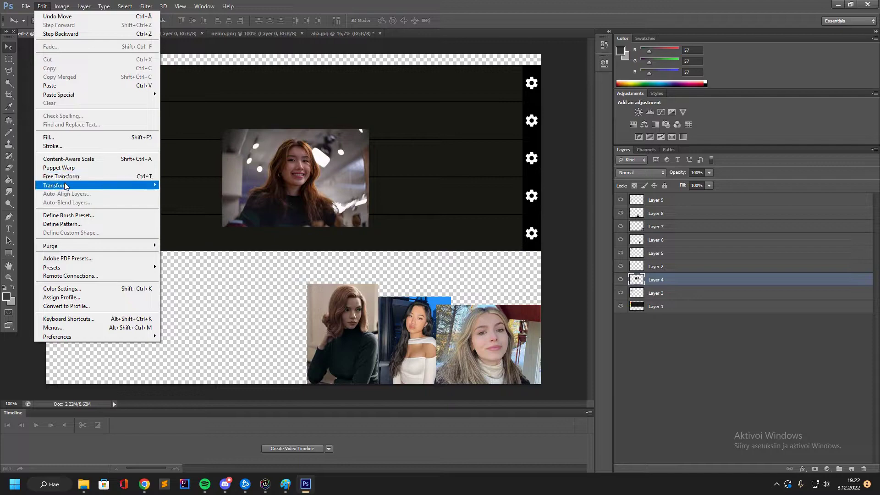
mouse_move(64, 185)
left_click(175, 198)
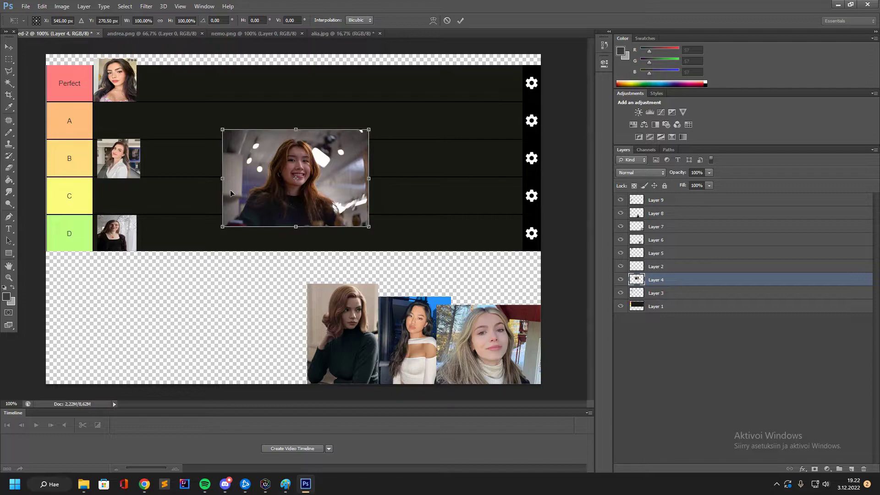
left_click_drag(315, 204, 180, 265)
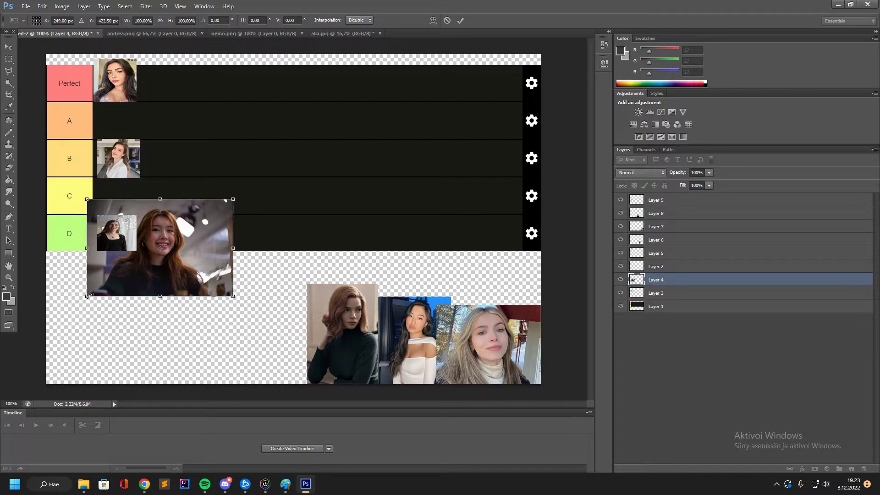
left_click_drag(188, 260, 258, 142)
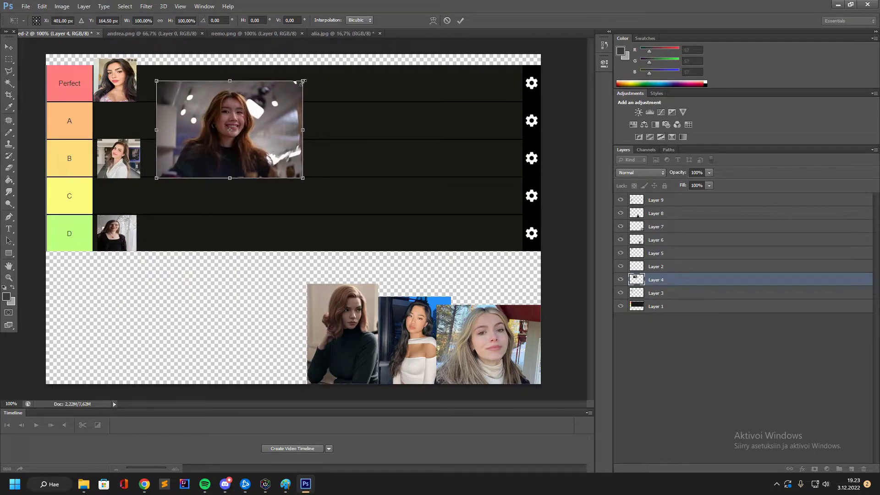
left_click_drag(303, 81, 140, 122)
key("Return")
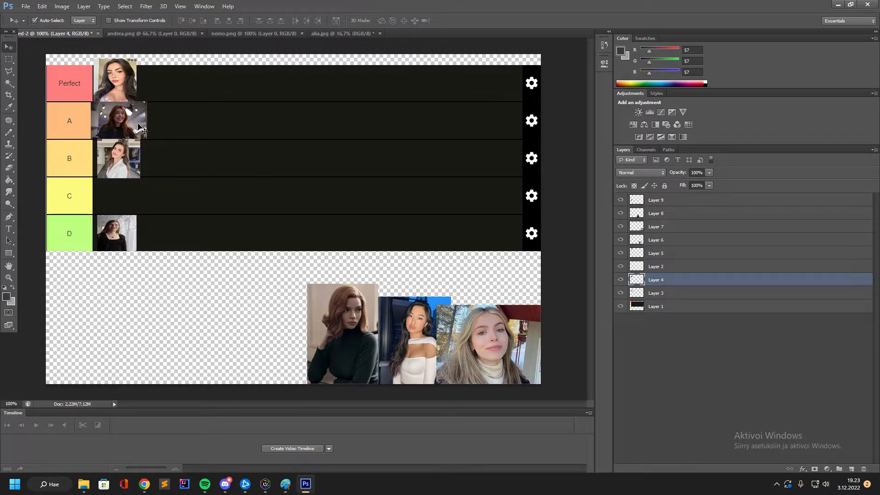
Scale the turtleneck portrait to about 41% and place it in tier A directly beside the smiling red-haired woman's photo.
left_click_drag(348, 336, 303, 154)
left_click(43, 7)
left_click(42, 6)
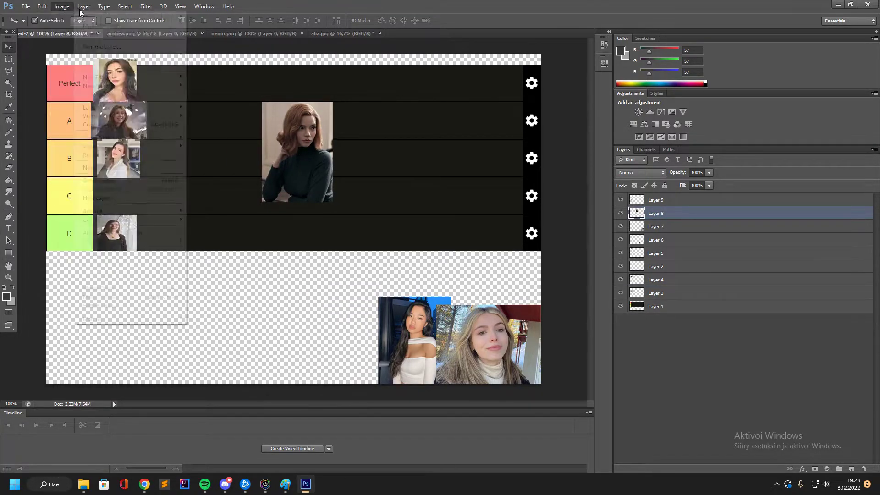
left_click(30, 6)
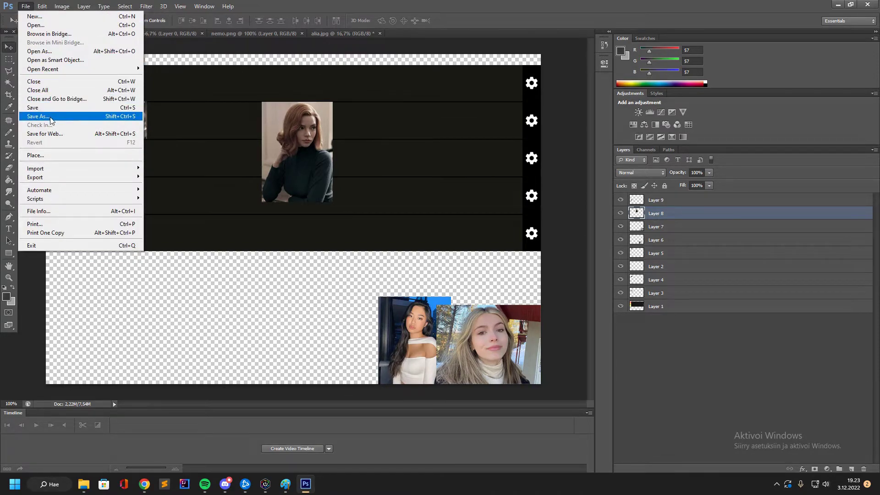
left_click(42, 7)
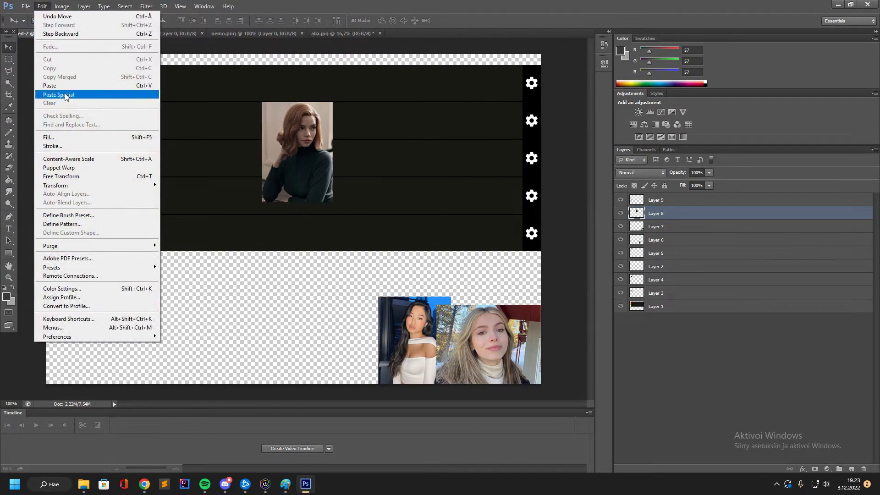
mouse_move(69, 186)
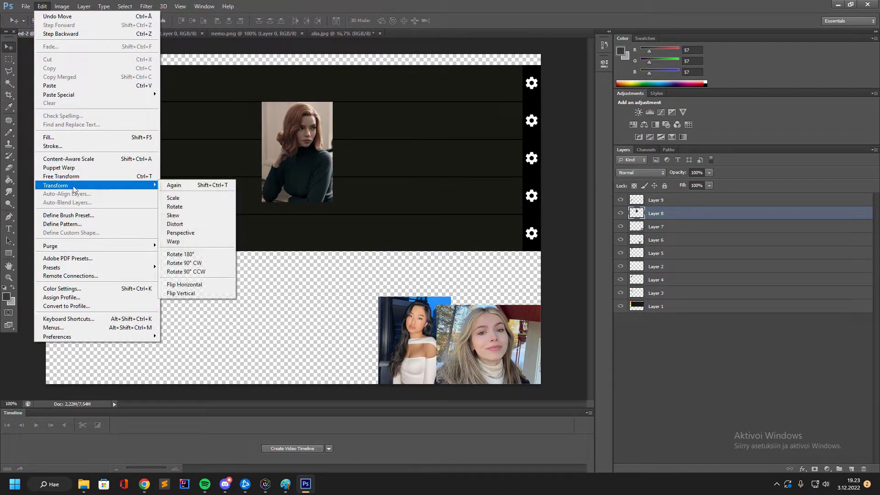
left_click(175, 198)
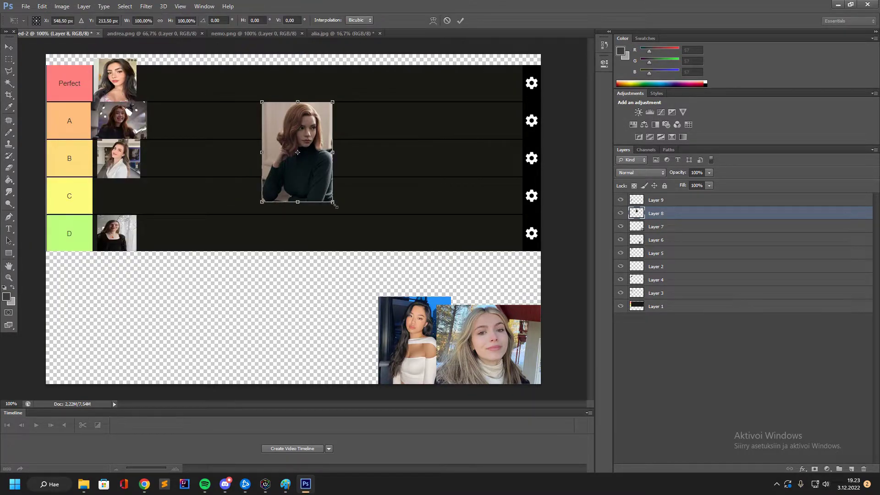
left_click_drag(334, 204, 292, 145)
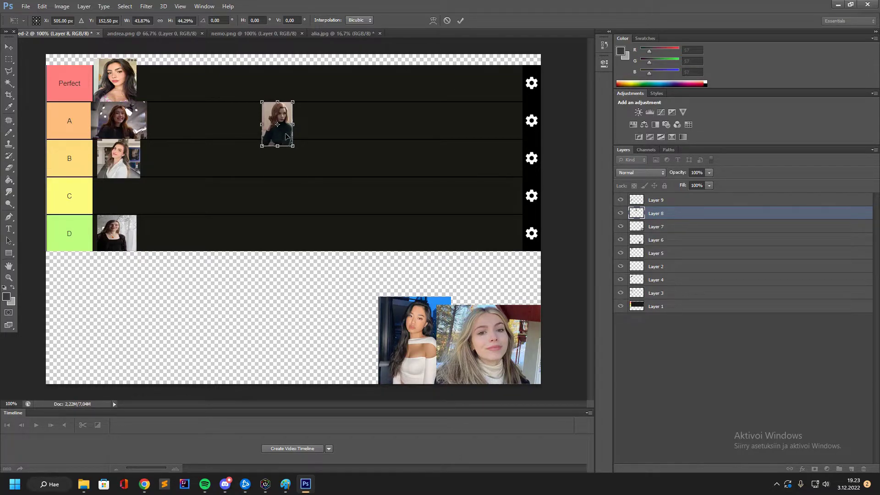
left_click_drag(286, 136, 172, 134)
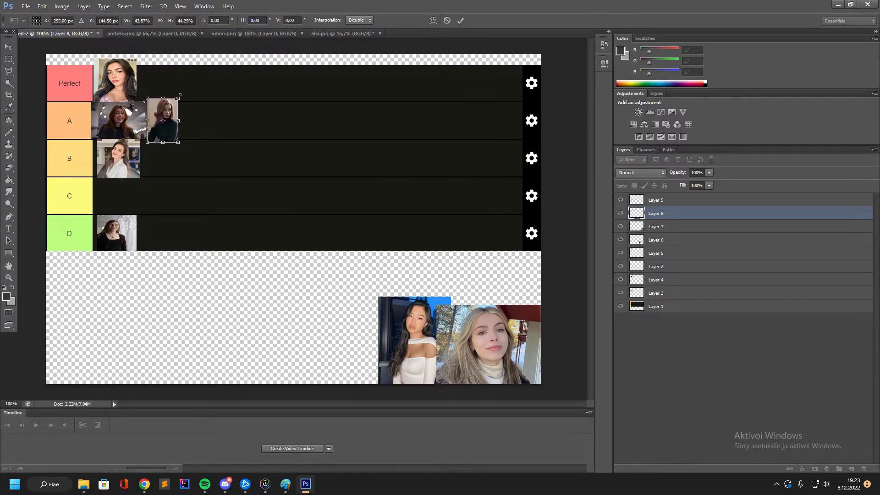
left_click_drag(178, 96, 176, 101)
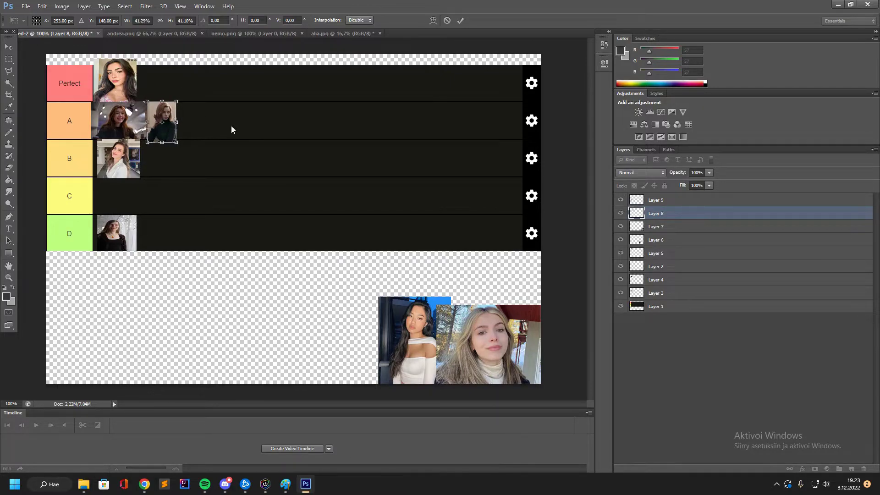
key("Return")
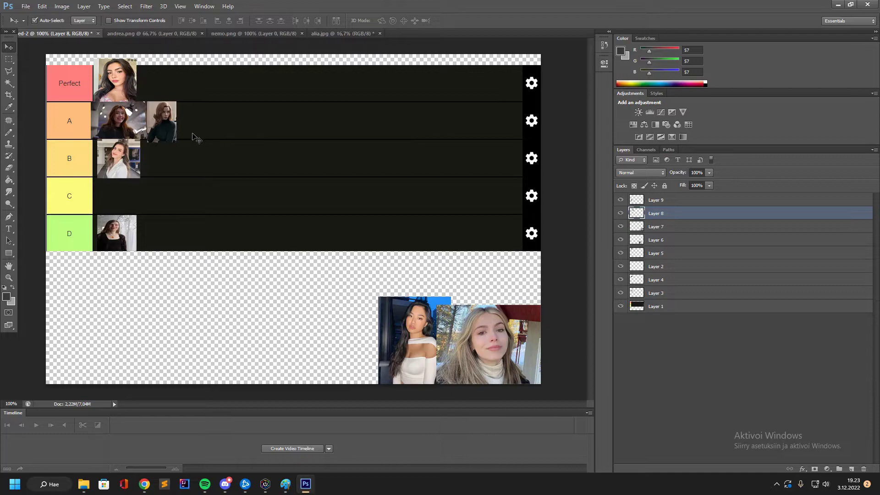
left_click(169, 120)
left_click(137, 118)
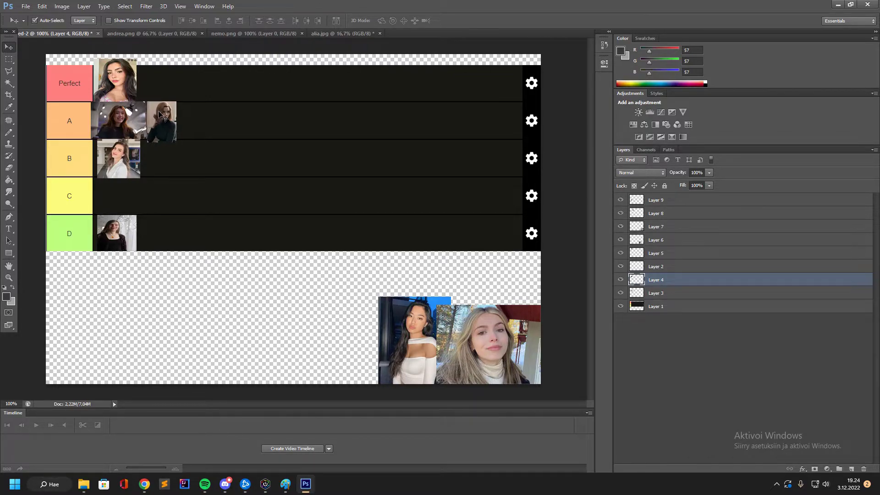
Nudge the turtleneck portrait slightly upward in tier A and move the unranked white-top portrait clear of the blonde woman's photo.
left_click(168, 119)
left_click_drag(168, 118, 169, 116)
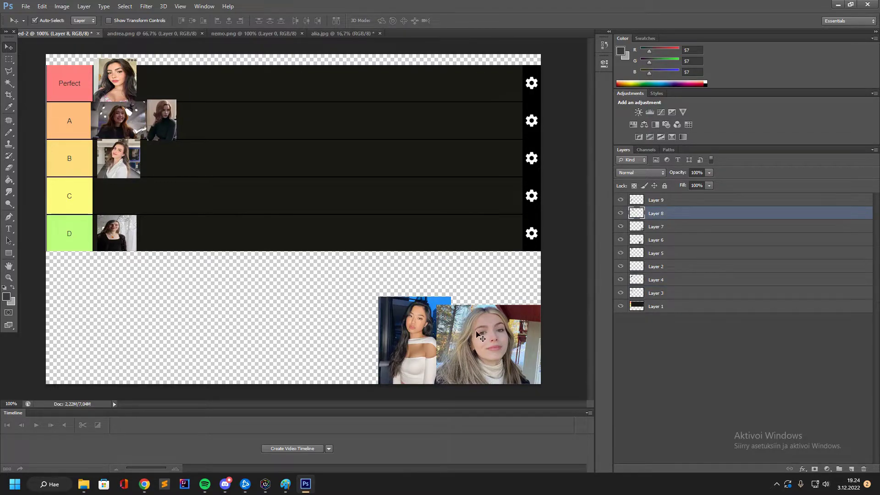
left_click(412, 343)
left_click_drag(412, 343, 321, 339)
Move the blonde woman's photo out of the unranked area, scale it to about 42% width and 44% height, and place it in tier B.
left_click_drag(525, 338, 422, 211)
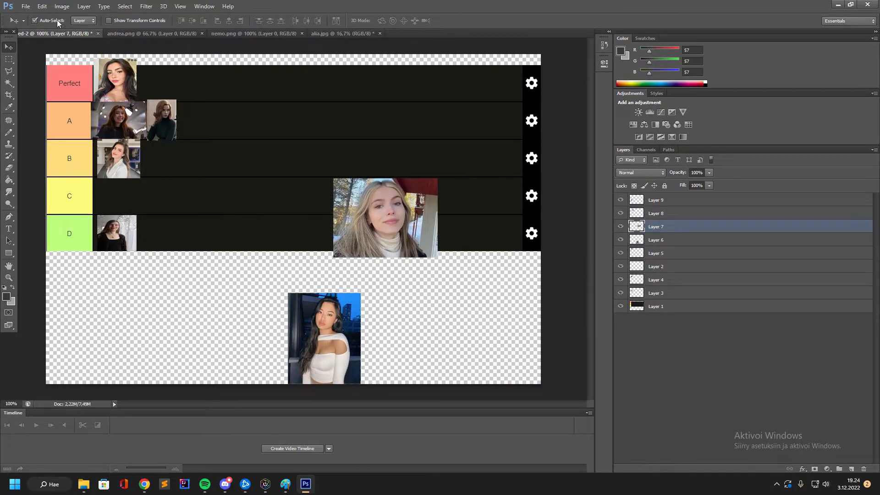
left_click(42, 6)
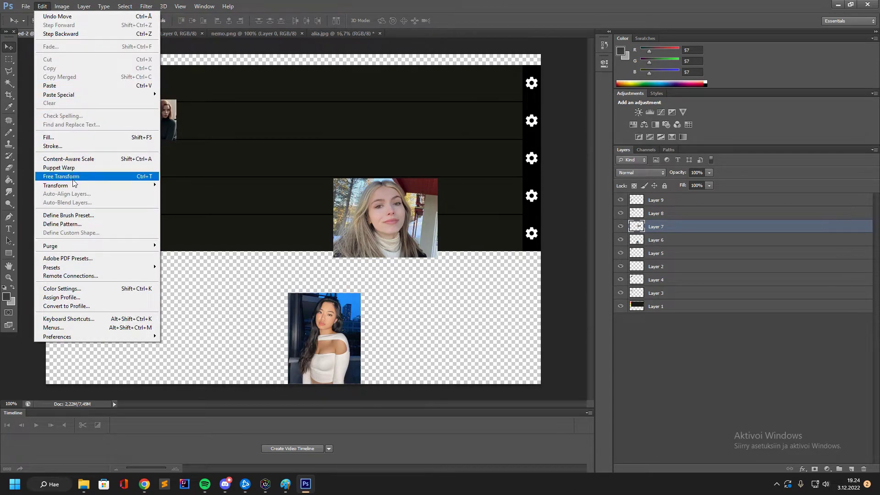
mouse_move(74, 186)
left_click(188, 197)
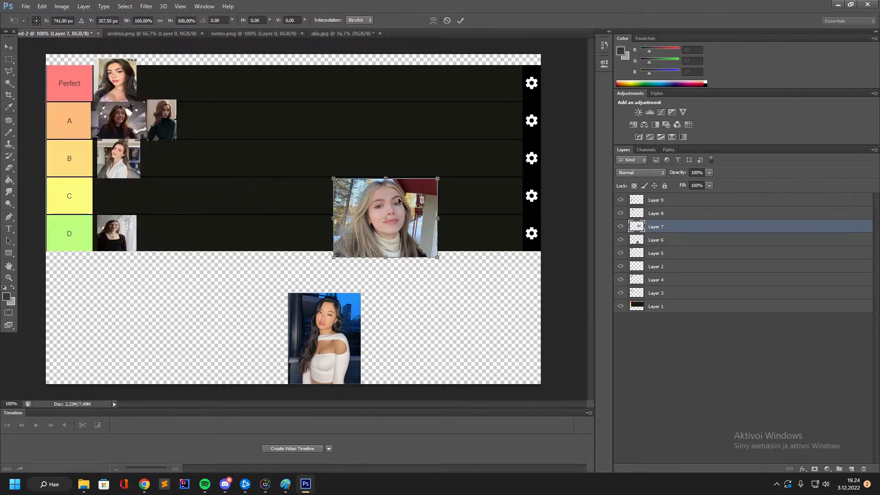
left_click_drag(437, 179, 239, 154)
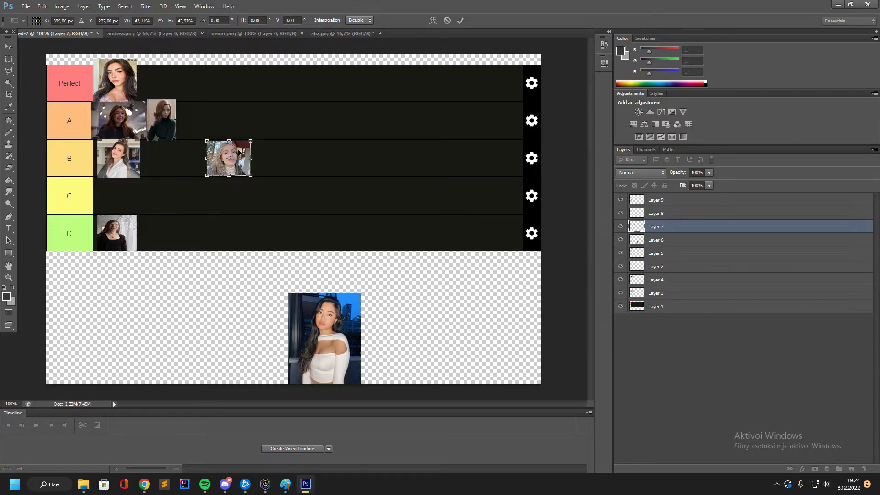
key("Return")
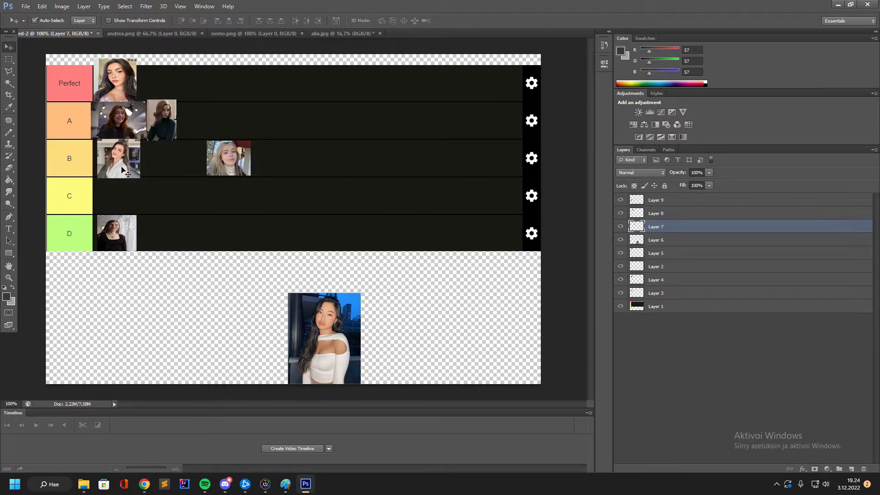
Reorder tier B so the blonde woman's photo comes first with the white-blouse photo directly beside it.
left_click_drag(123, 171, 163, 166)
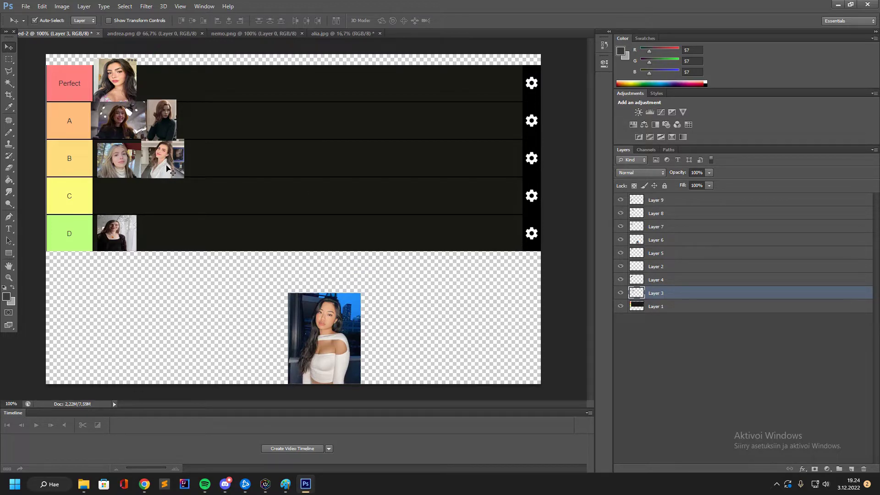
left_click(178, 165)
left_click(157, 162)
left_click(122, 165)
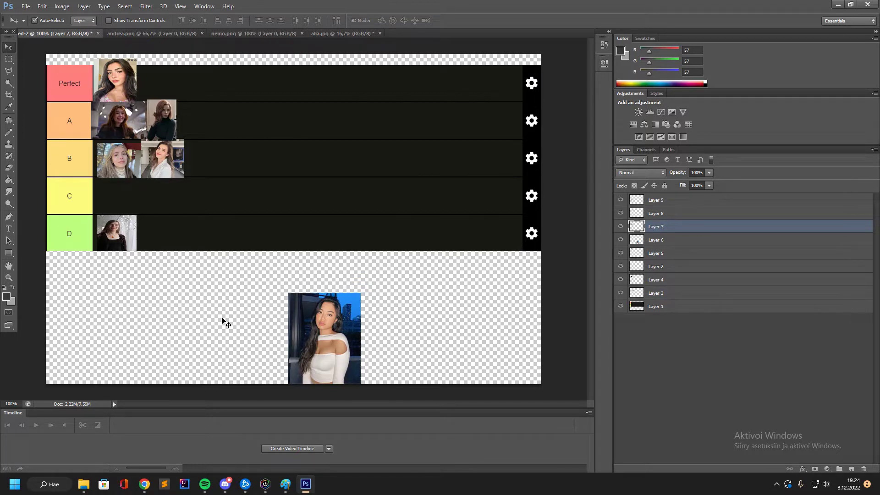
Move the last unranked portrait, the woman in the white top, into the tier rows and scale it down to thumbnail size in tier A.
left_click_drag(349, 310, 327, 205)
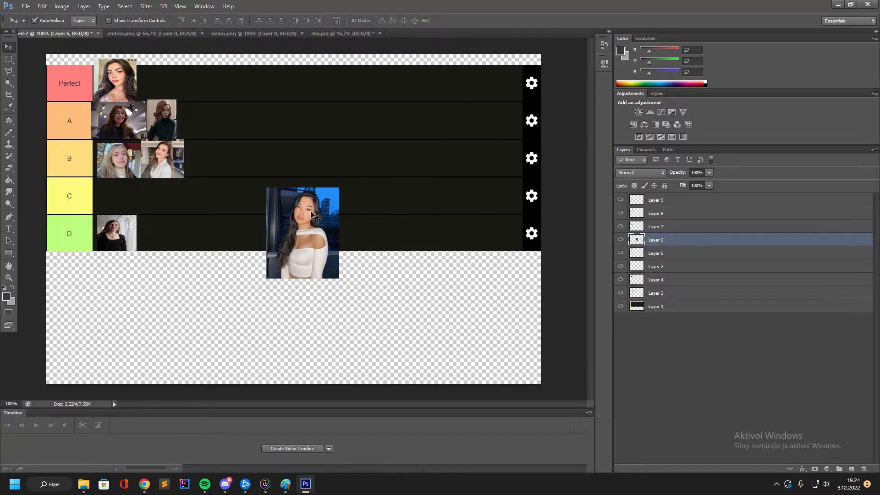
left_click_drag(308, 220, 322, 164)
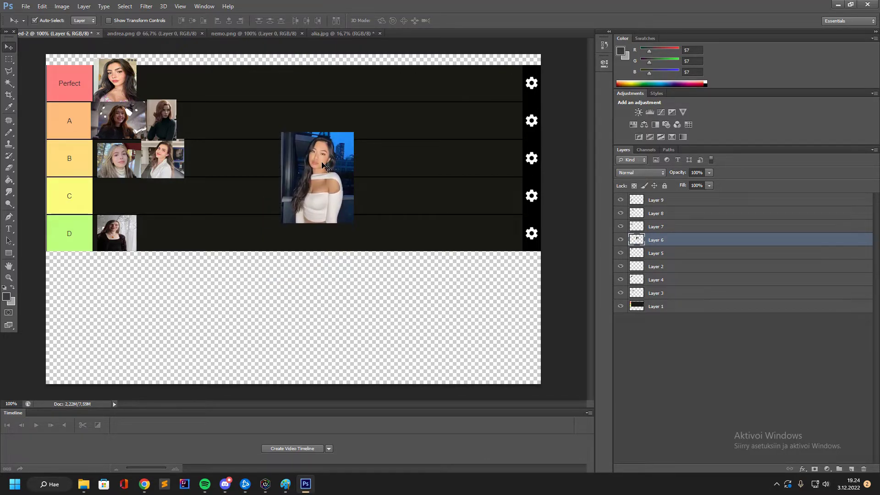
mouse_move(315, 158)
left_mouse_down()
mouse_move(294, 261)
mouse_move(307, 165)
left_mouse_up()
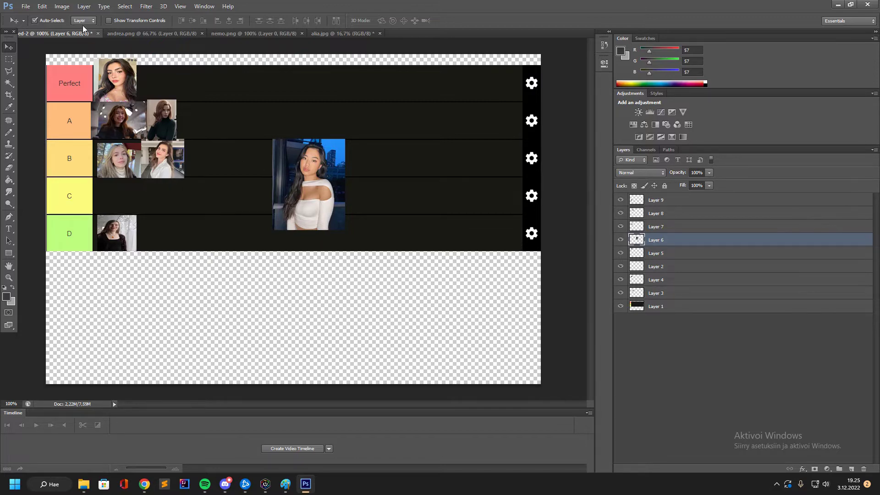
left_click(42, 6)
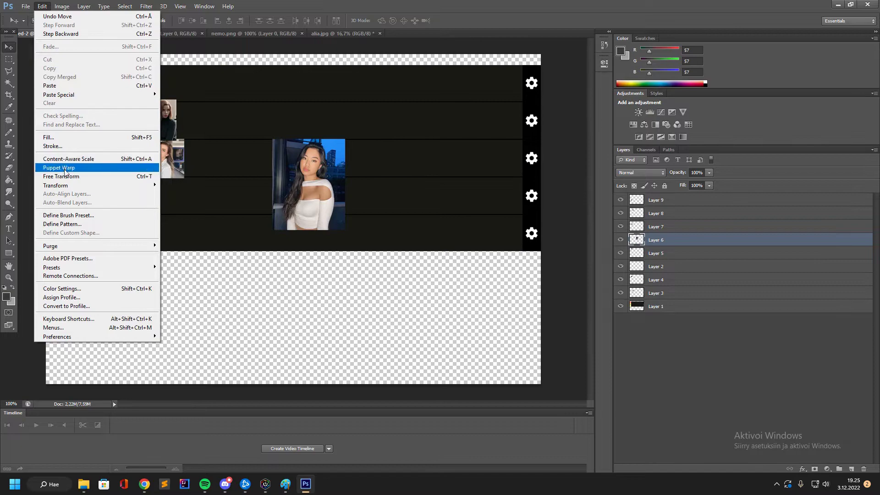
mouse_move(69, 186)
left_click(173, 198)
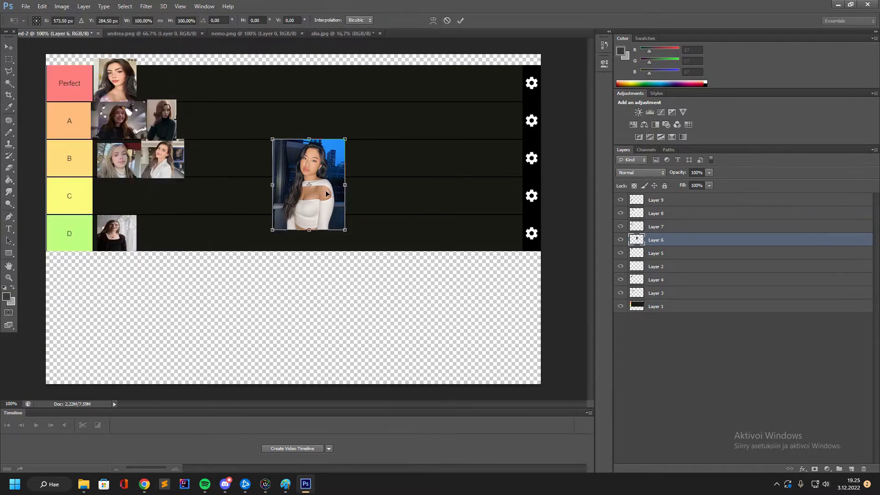
left_click_drag(347, 230, 219, 134)
key("Return")
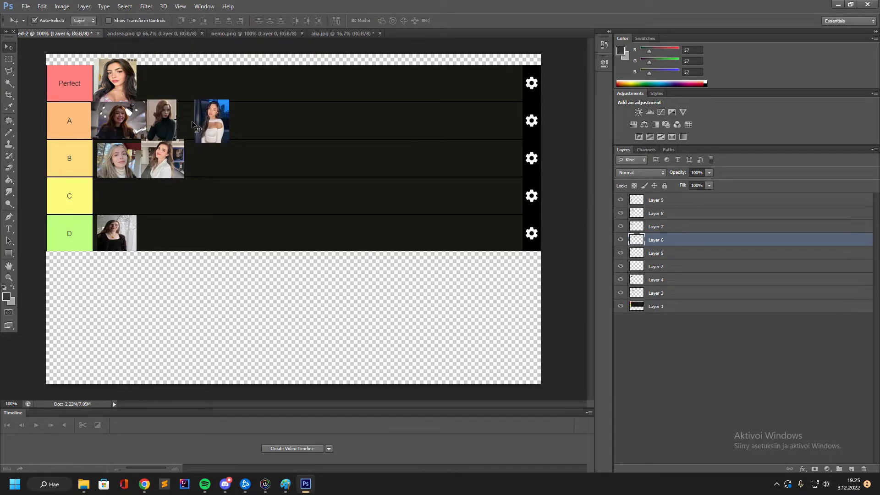
Reorder tier A so the white-top portrait comes first, followed by the smiling red-haired woman and the turtleneck portrait.
left_click_drag(211, 130, 232, 166)
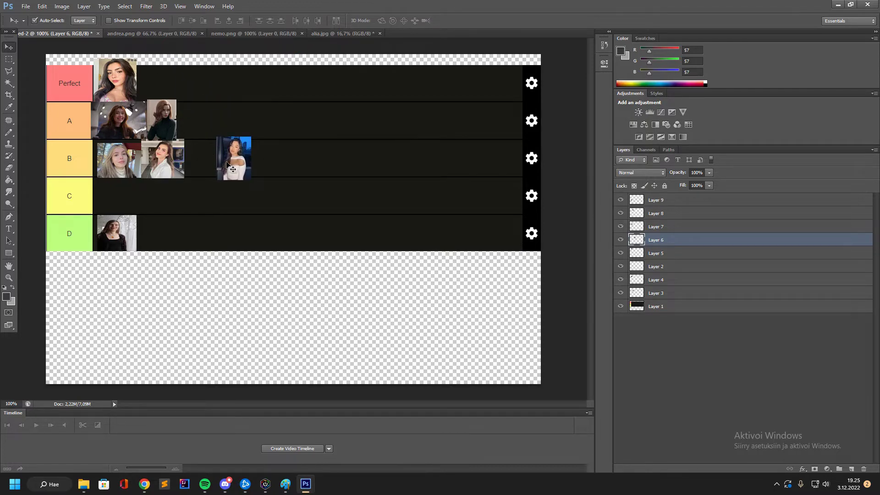
left_click_drag(172, 132, 287, 131)
left_click_drag(107, 122, 222, 123)
left_click_drag(230, 158, 106, 120)
left_click_drag(224, 119, 150, 119)
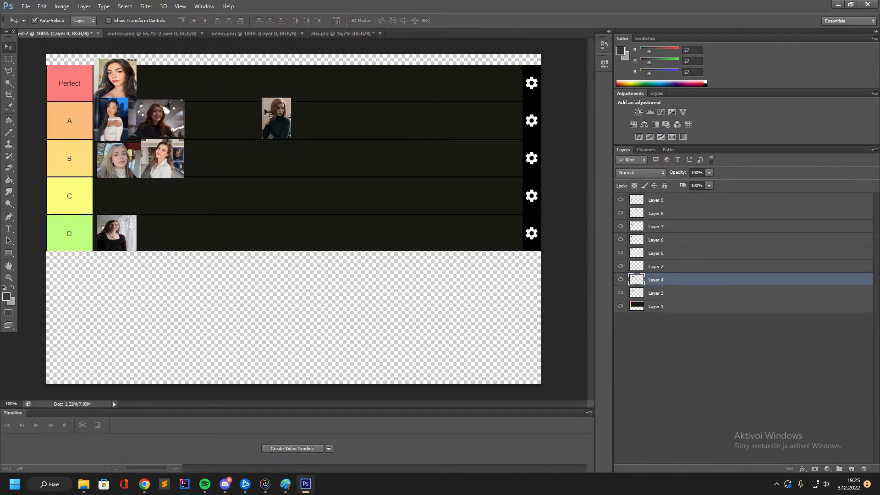
left_click(269, 114)
left_click_drag(267, 115, 191, 116)
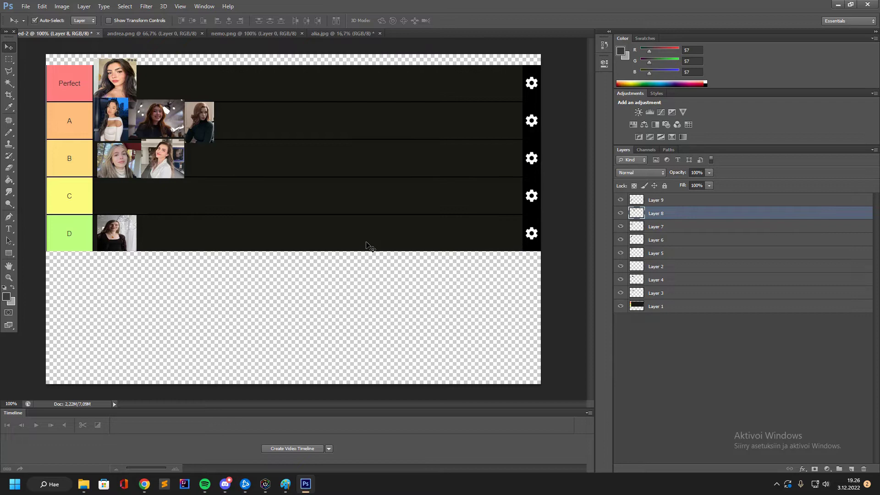
left_click(121, 90)
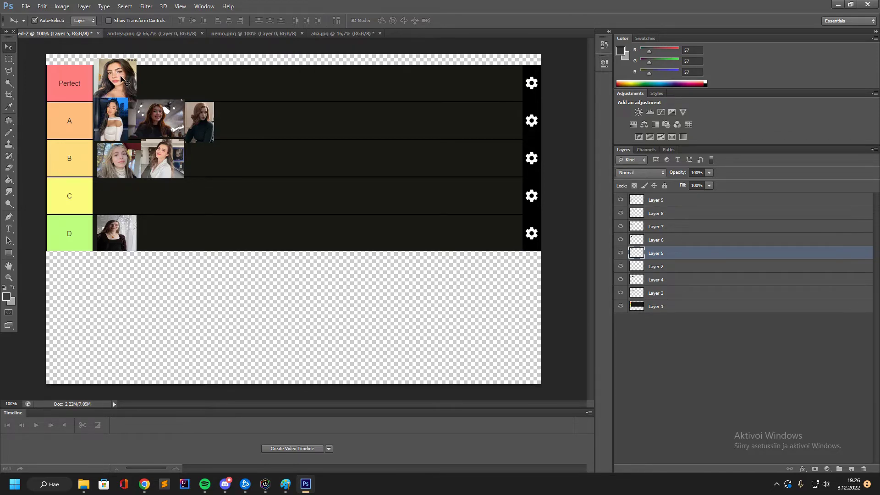
left_click(114, 121)
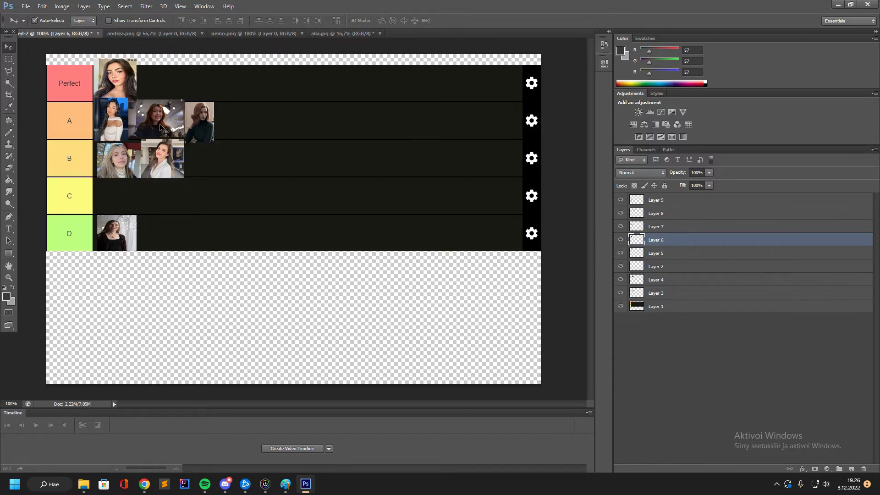
left_click(161, 128)
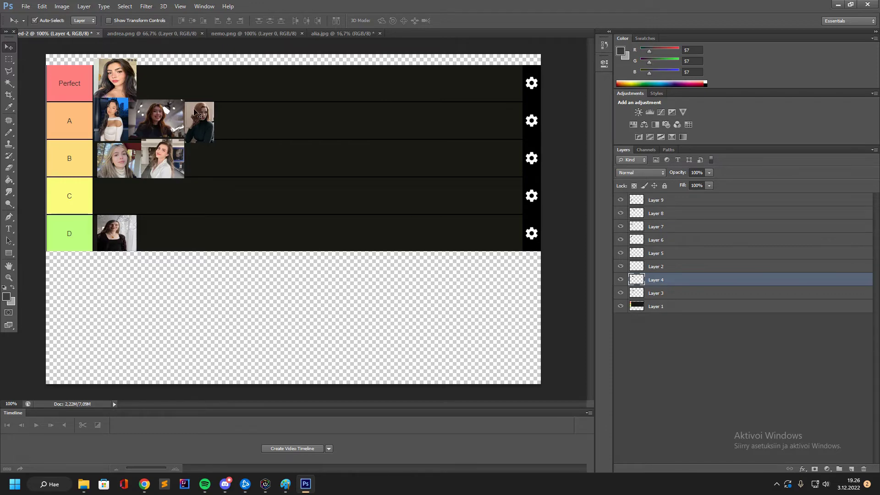
left_click(208, 123)
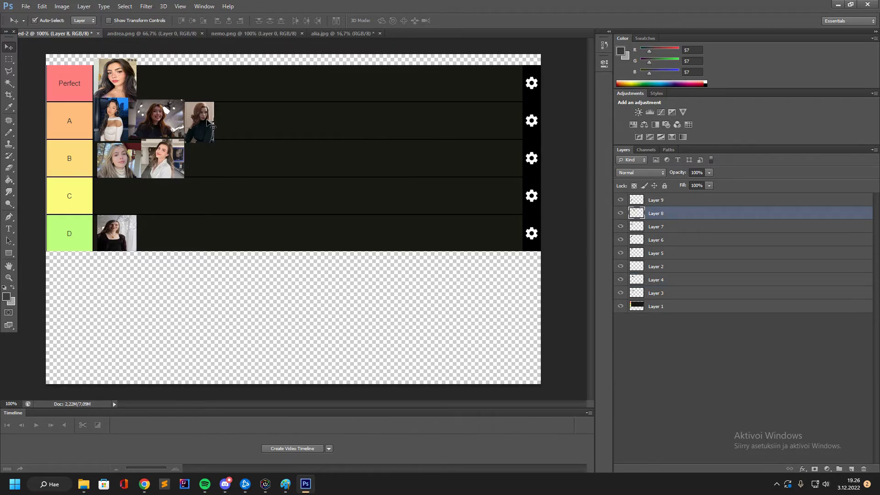
left_click(113, 155)
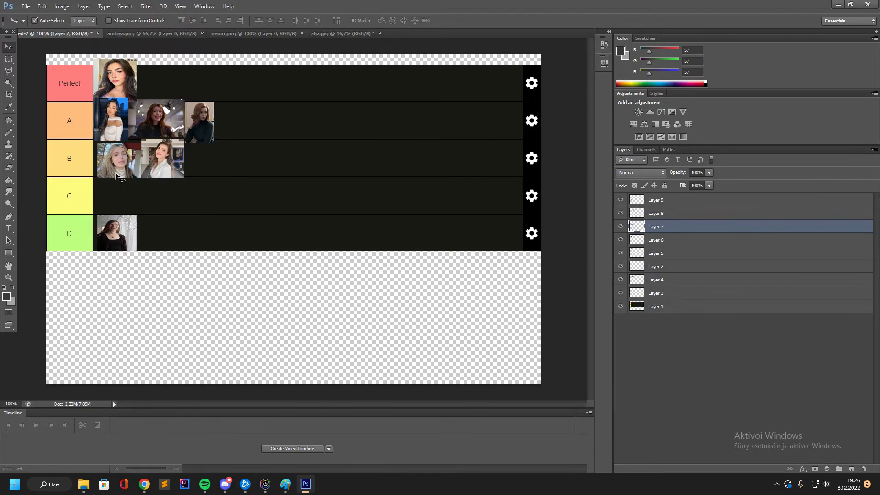
left_click(167, 159)
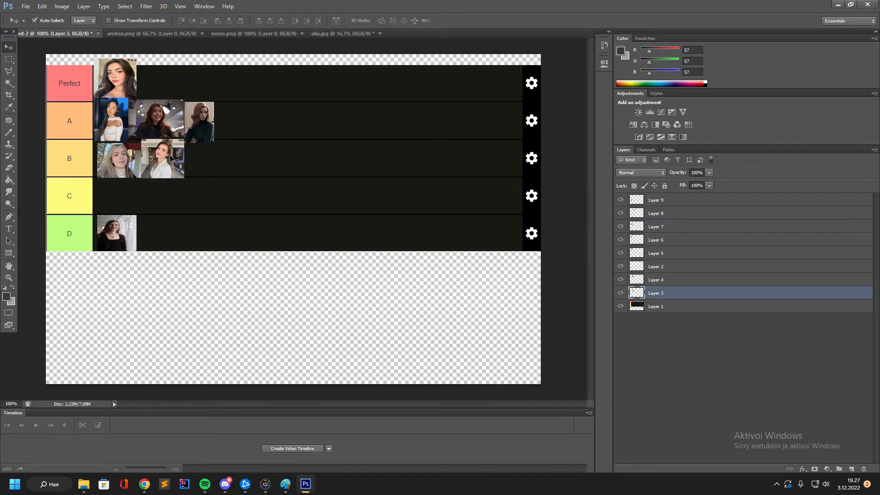